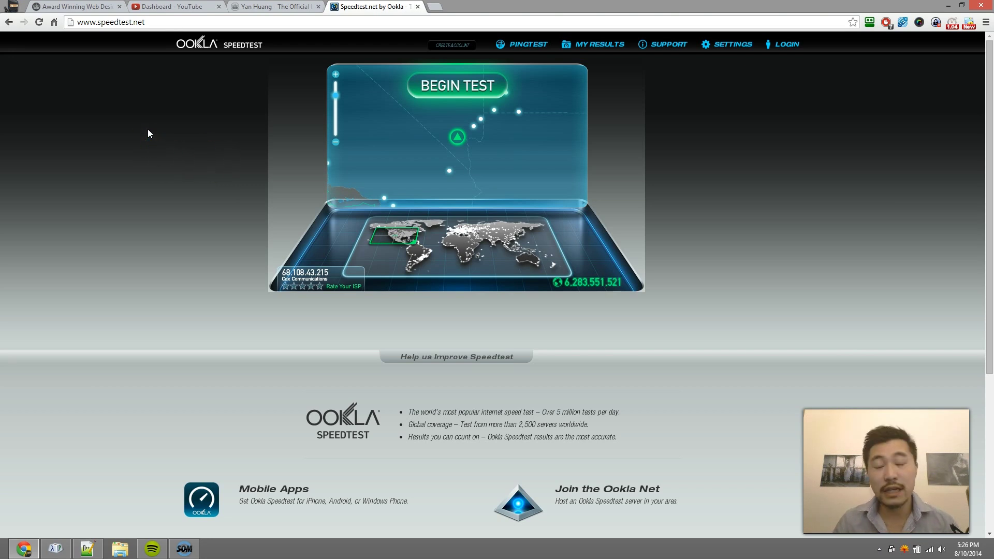
Run a Speedtest.net test, ending with 29 ms ping, 29.04 Mbps down, 21.51 Mbps up.
click(162, 24)
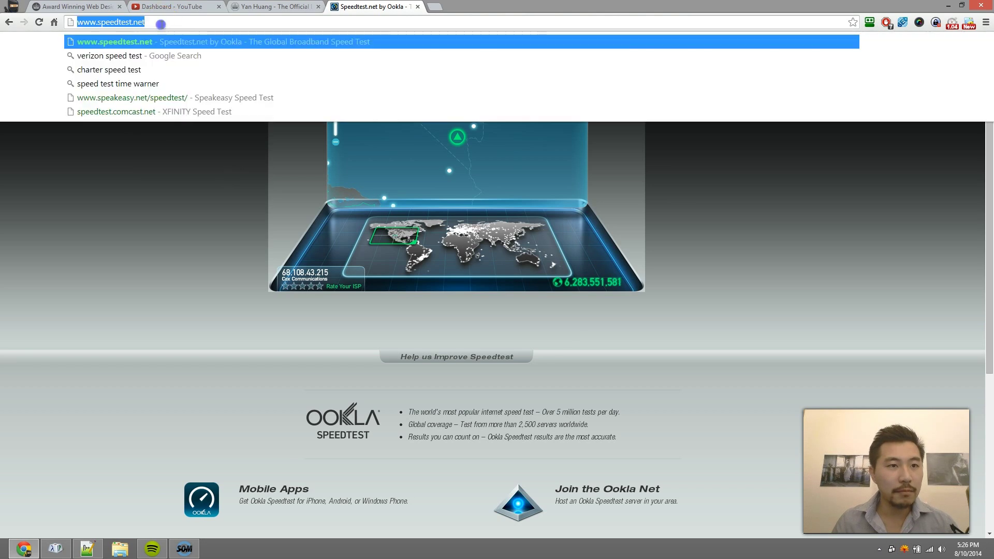
click(160, 131)
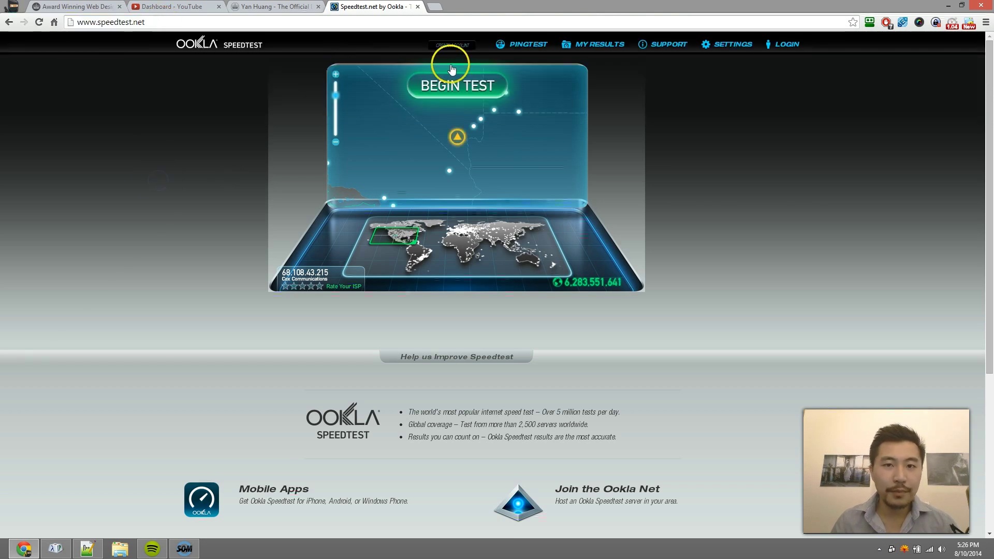
click(471, 96)
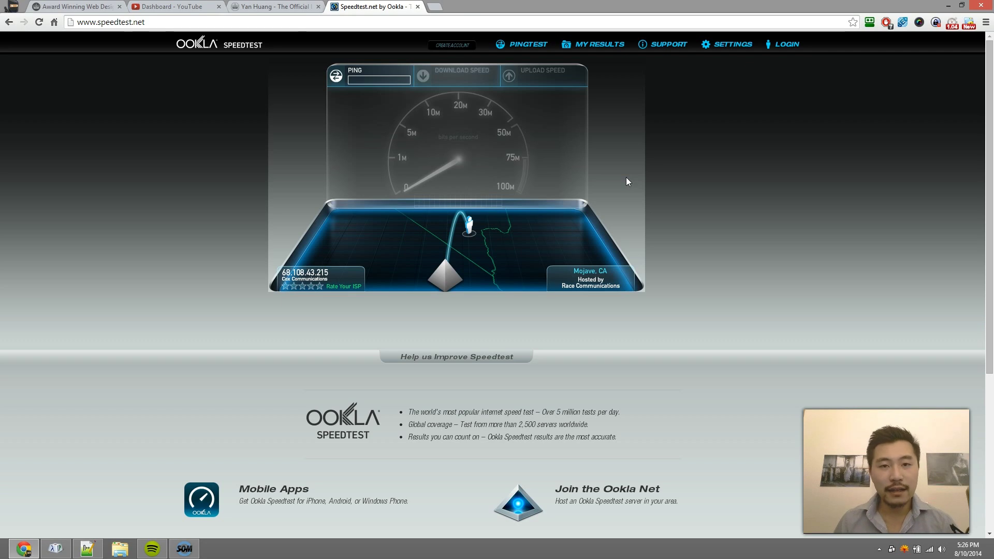
click(886, 23)
click(703, 121)
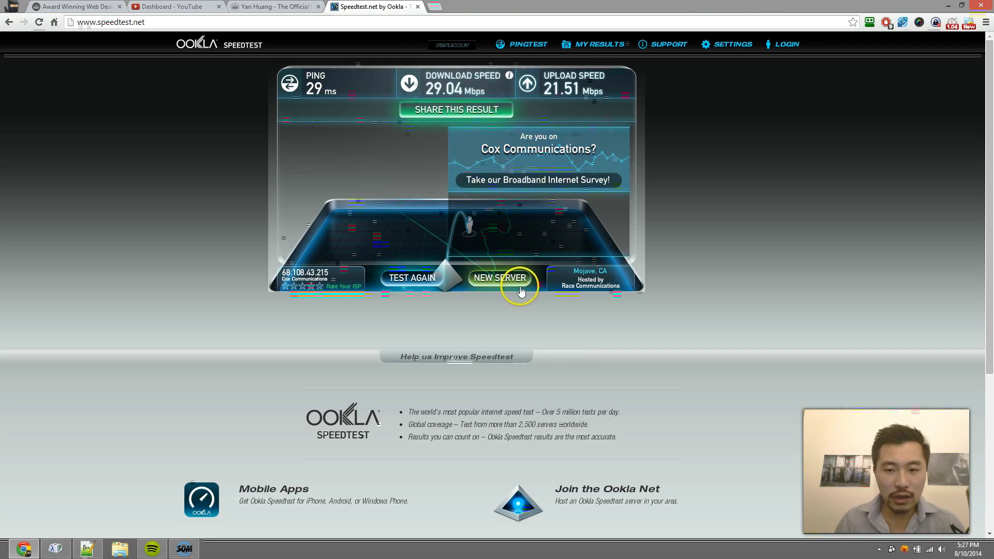
Switch to the Mojave, CA server and start a new test against it.
click(503, 278)
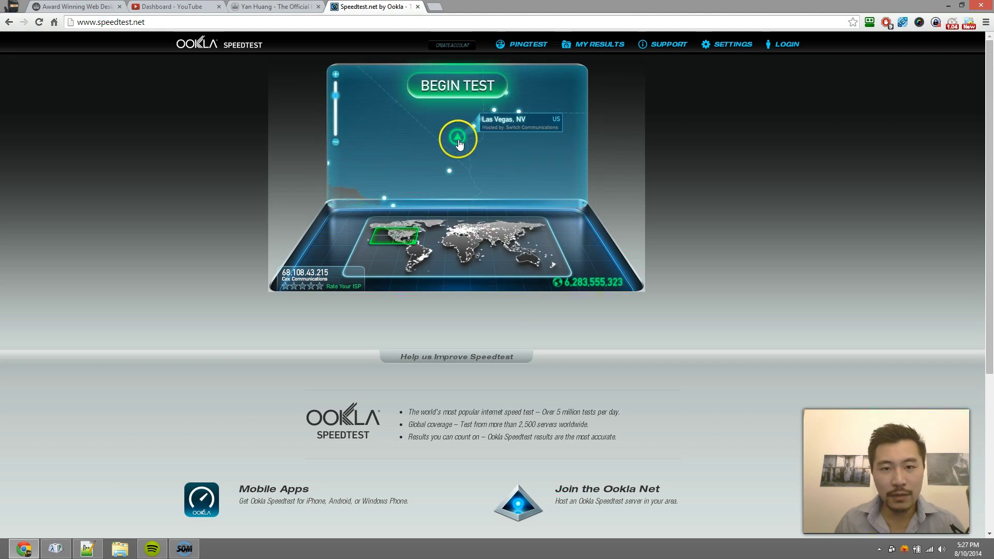
mouse_move(457, 139)
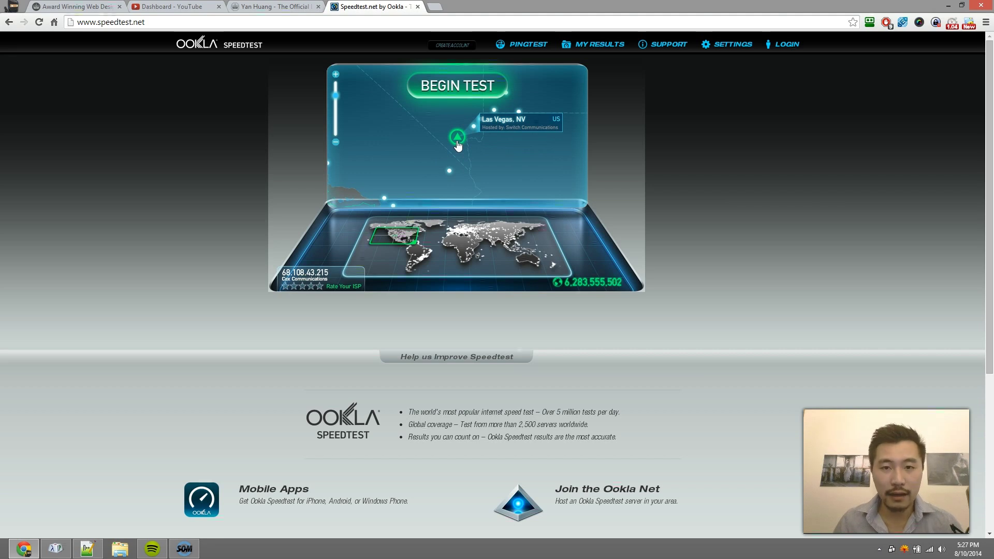
click(449, 170)
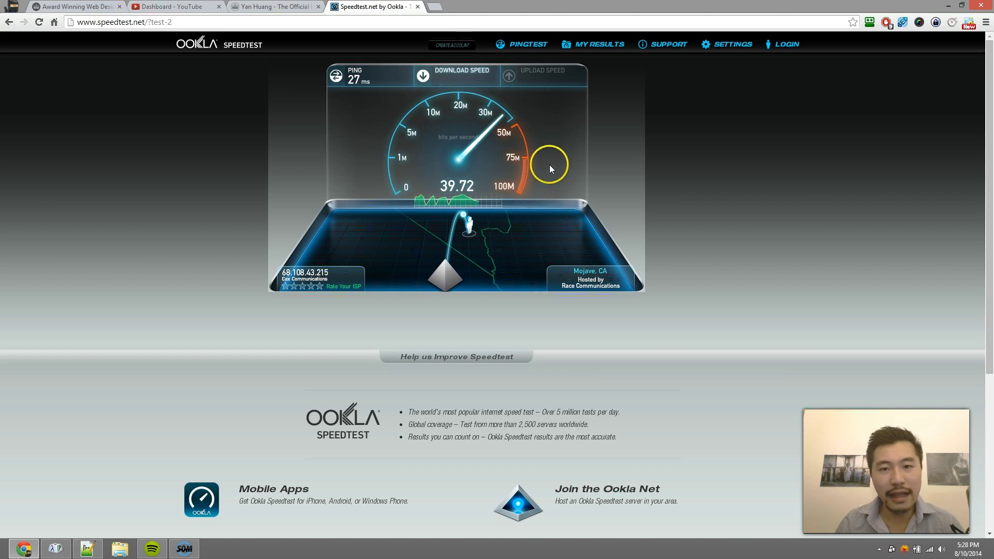
View the finished Mojave, CA results: 27 ms ping, 14.72 Mbps down, 19.05 Mbps up.
click(438, 208)
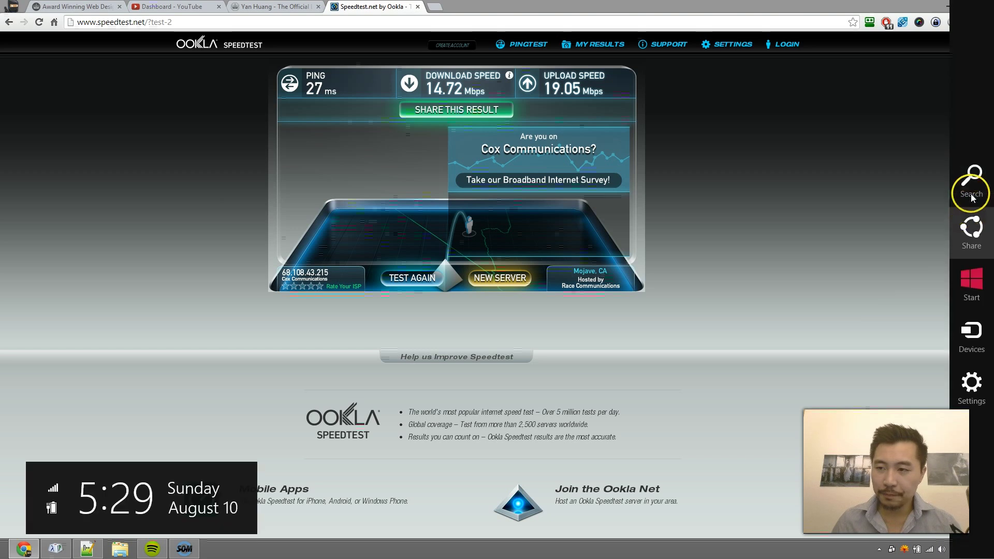
Search for cmd from the Search charm and launch Command Prompt.
click(971, 190)
text(cmd)
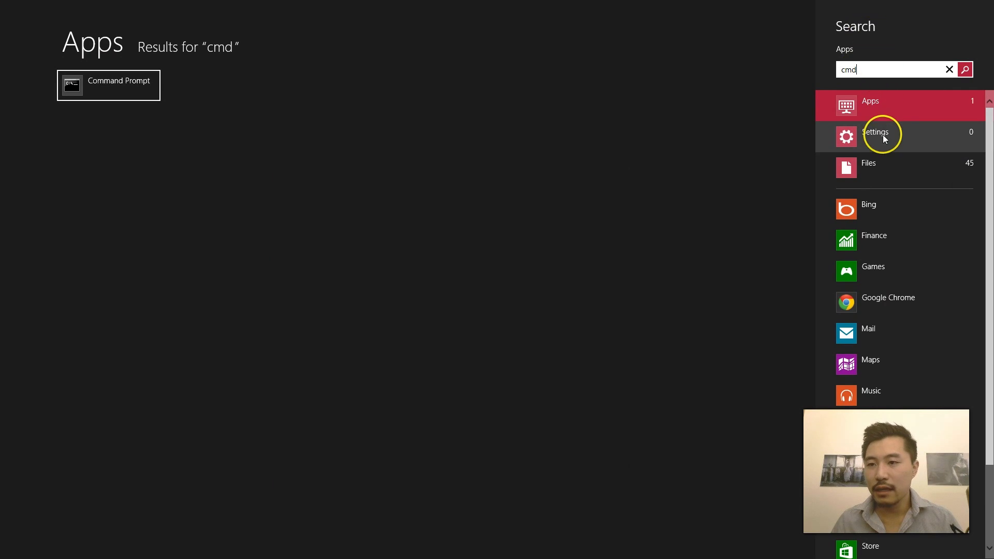
click(117, 101)
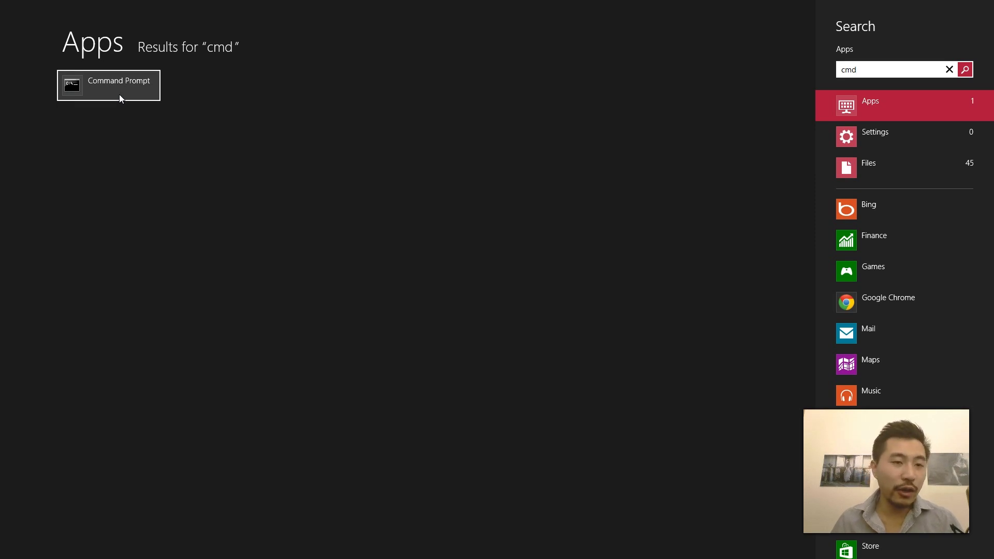
click(118, 95)
Center the console window and run ping -n 9999 google.com.
drag(241, 88, 544, 147)
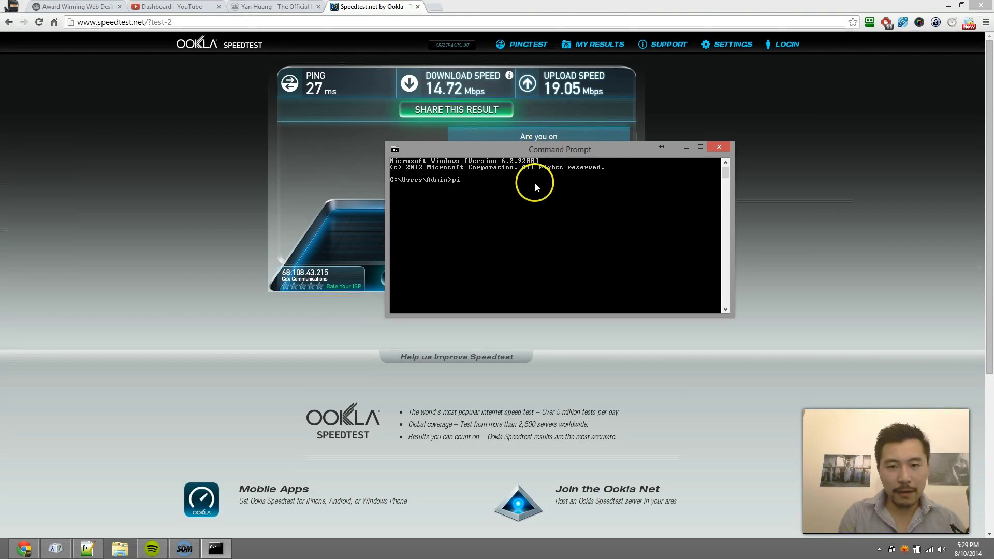
text(ping -n)
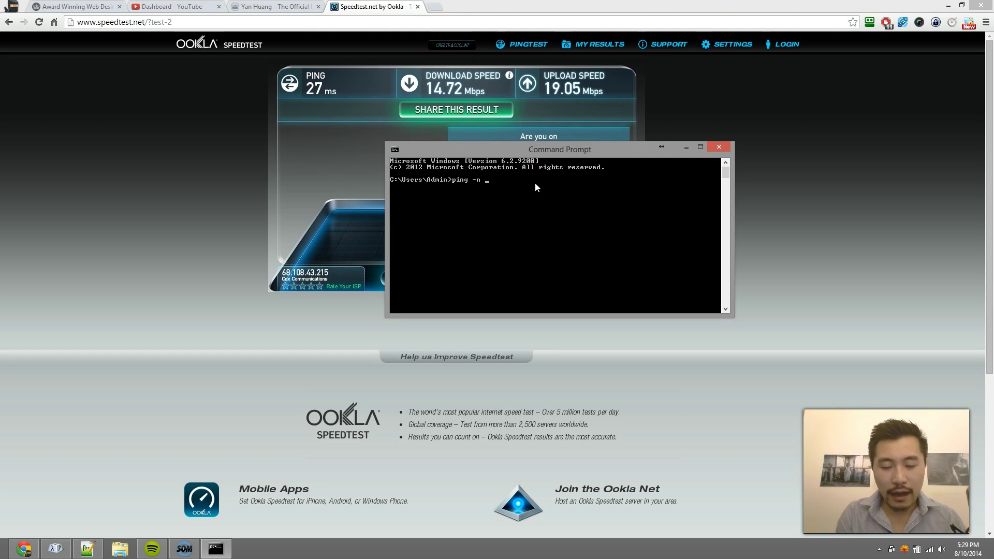
text( 9999 google.com)
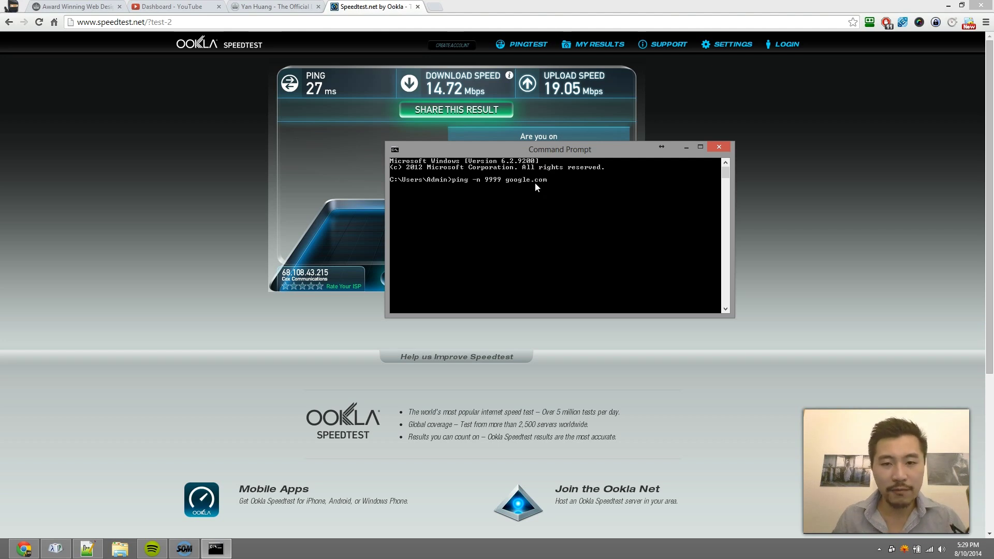
click(487, 200)
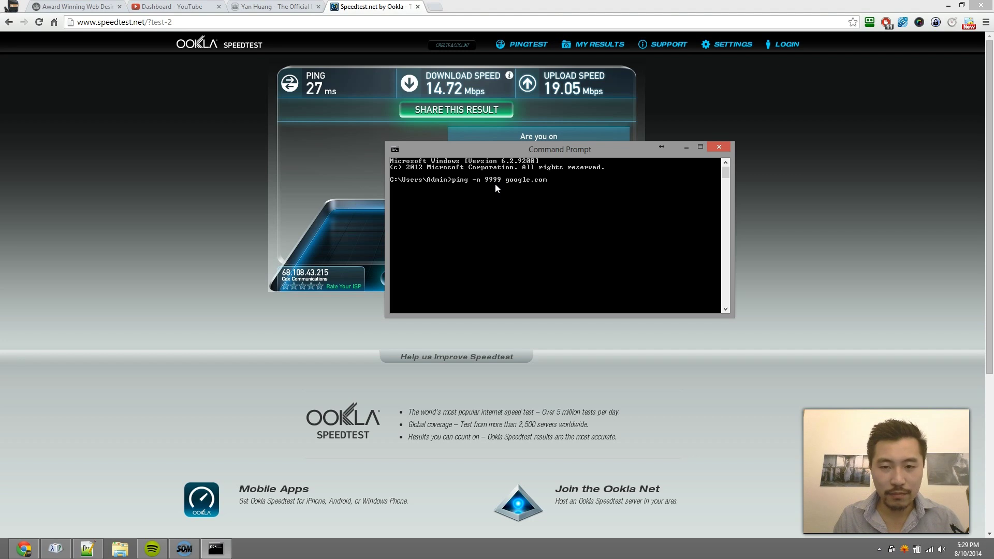
key(Return)
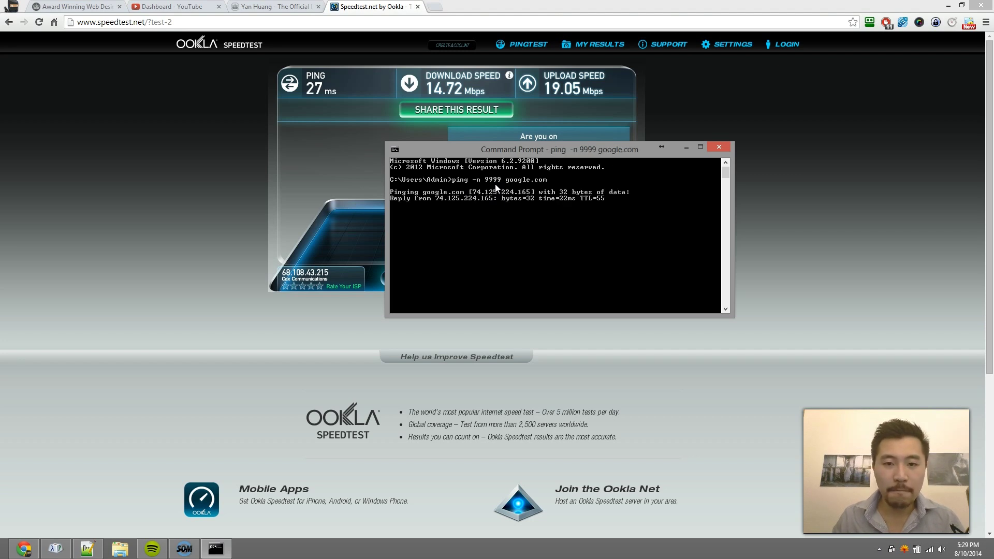
Stretch the Command Prompt window to full screen height to show the ping replies.
click(543, 148)
drag(544, 149, 627, 41)
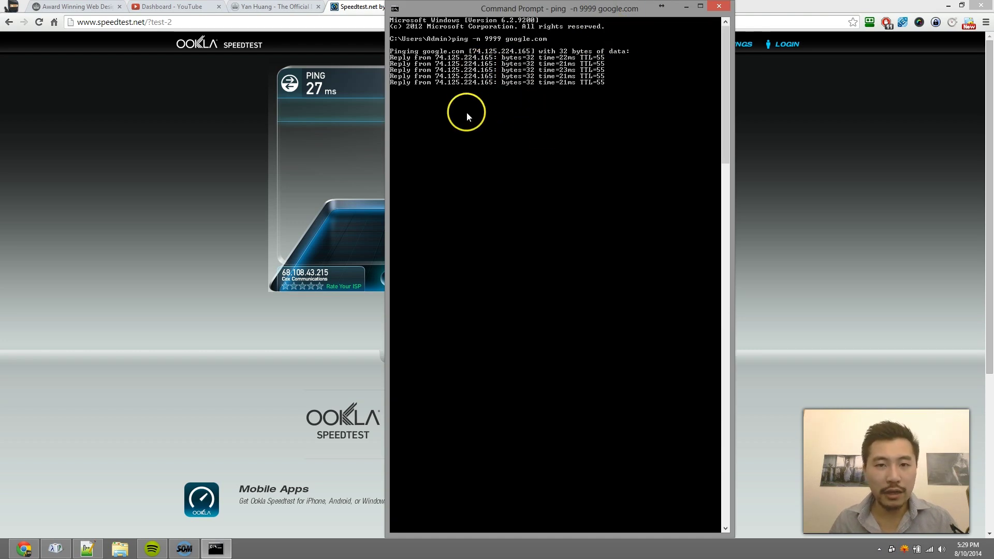
click(535, 126)
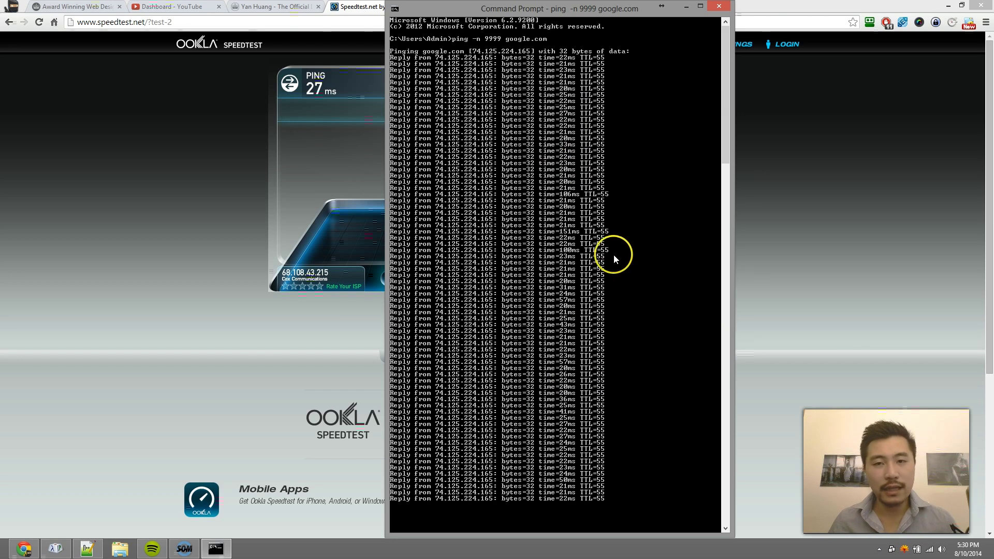
scroll(612, 256, down, 4)
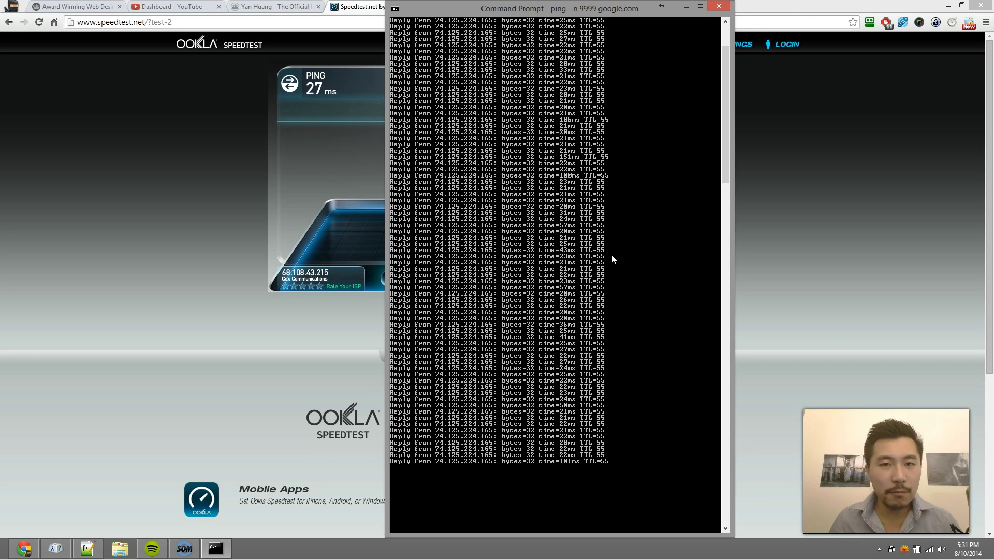
click(719, 117)
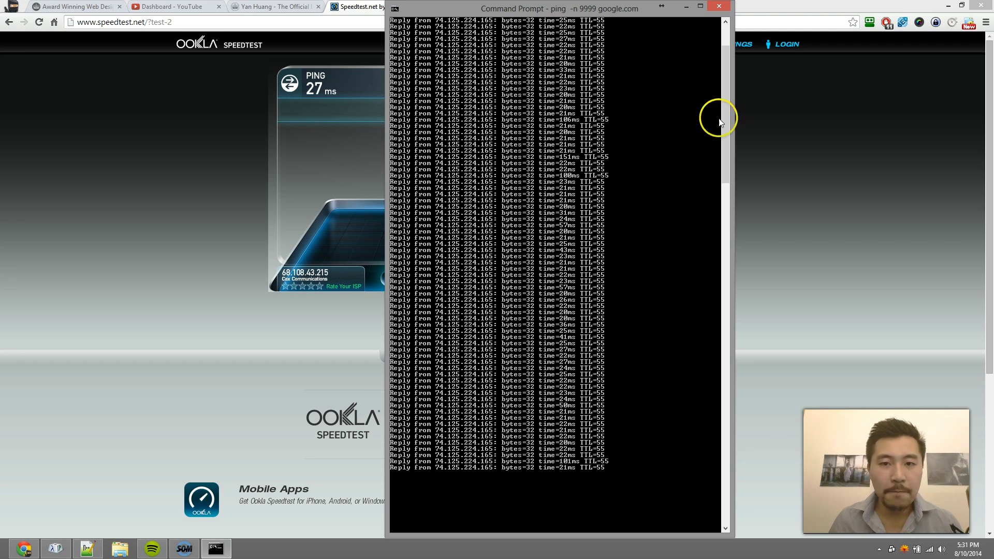
click(587, 370)
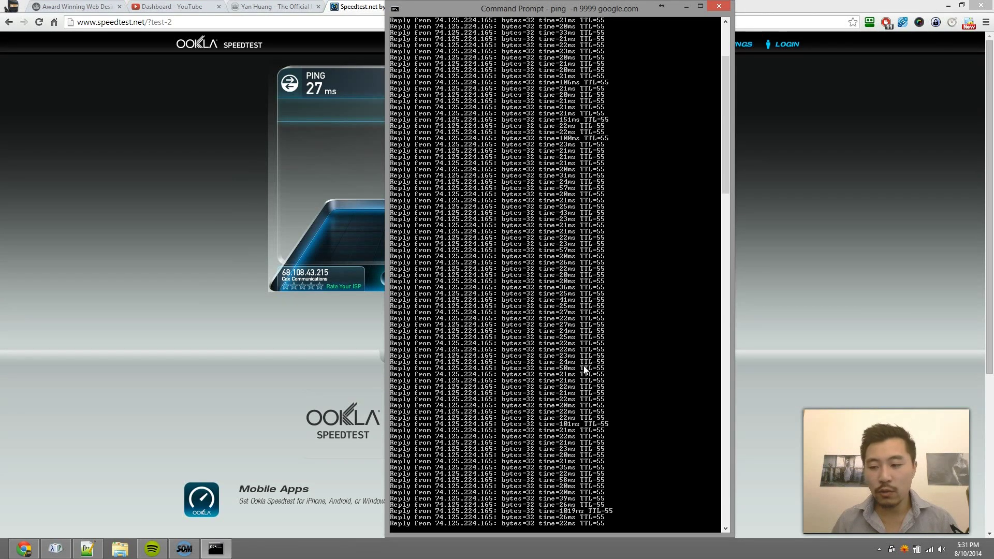
scroll(520, 412, down, 5)
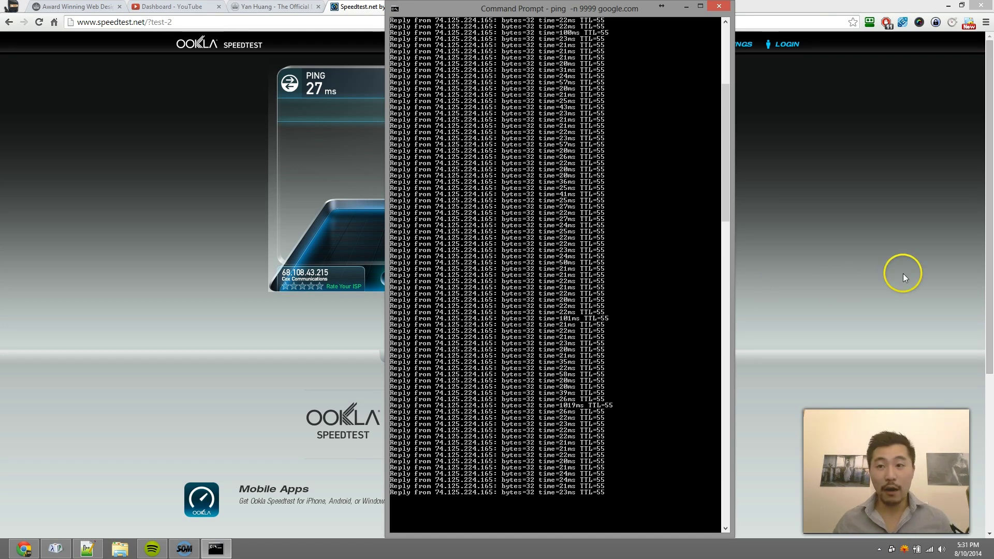
Move the console into a small window beside the Speedtest results.
drag(595, 10, 741, 123)
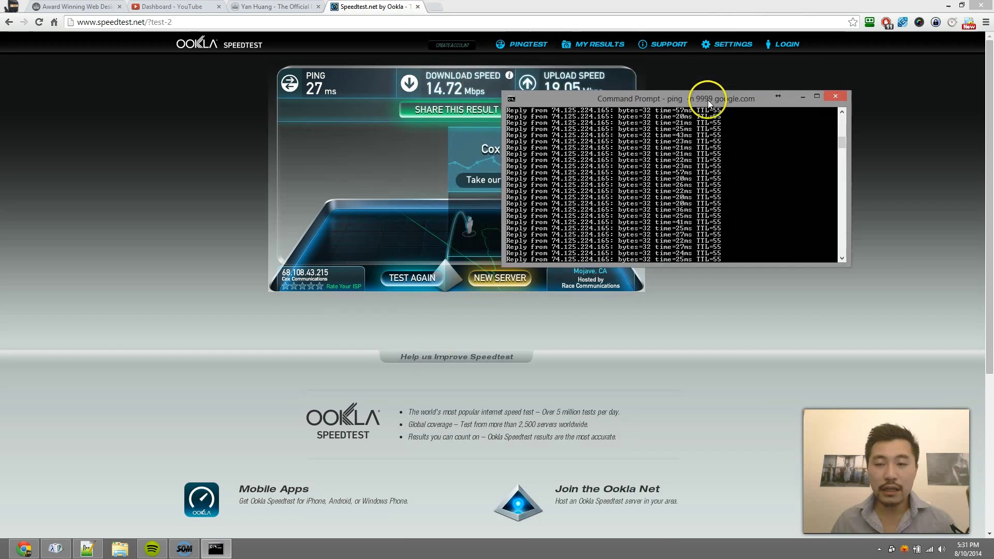